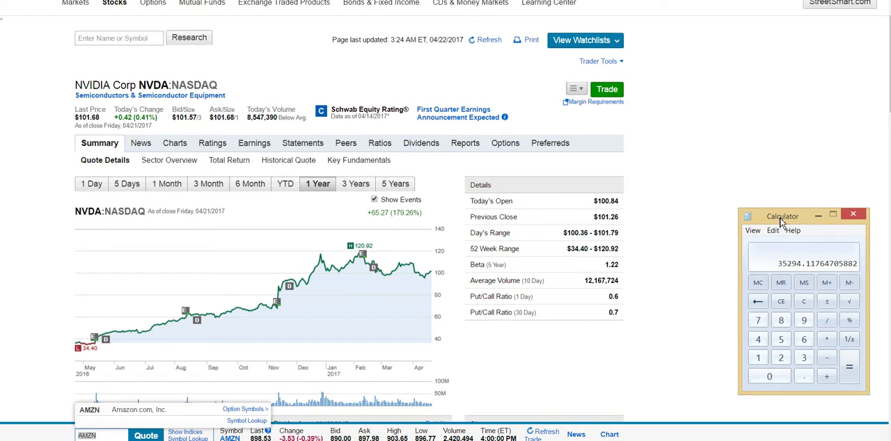
# Step: Move the calculator window up and left, nearer NVIDIA's quote Details panel
pyautogui.moveTo(782, 216); pyautogui.dragTo(732, 144)
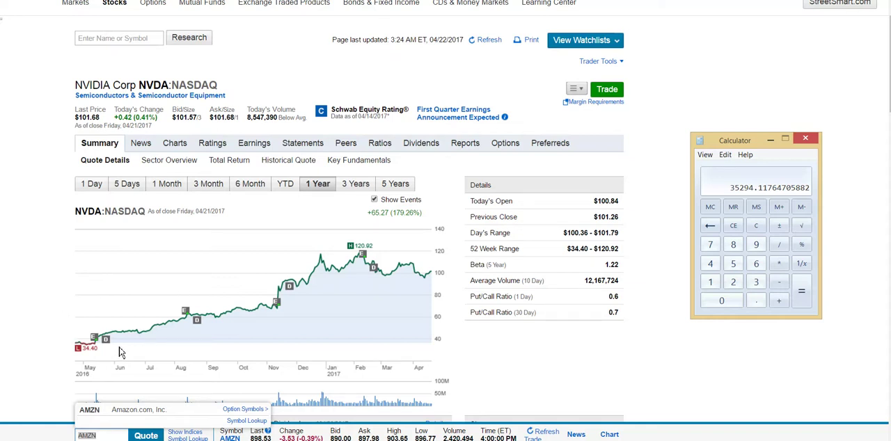
pyautogui.write('1000 / 34')
# Step: Compute 1000 ÷ 34 (about 29.41), then 29 × 120 for 3480
pyautogui.press('Return')
pyautogui.write('29 ')
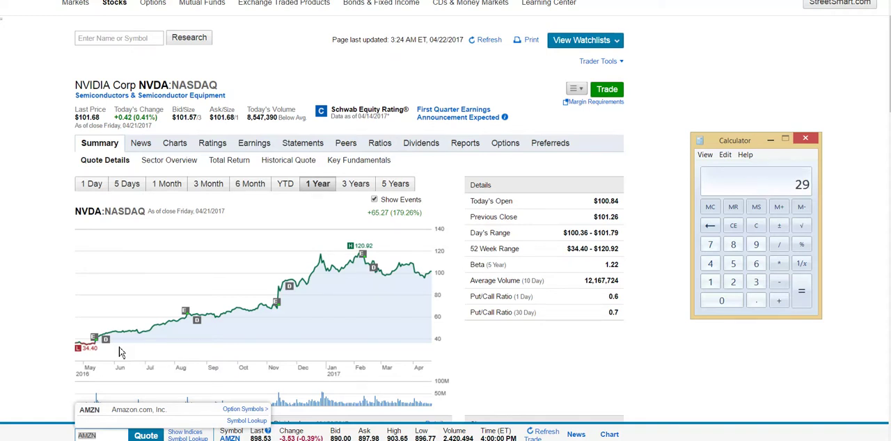
pyautogui.write('* ')
pyautogui.write('120')
pyautogui.press('Return')
# Step: Shift the calculator window further left so it overlaps the Details table's right edge
pyautogui.moveTo(706, 144); pyautogui.dragTo(646, 140)
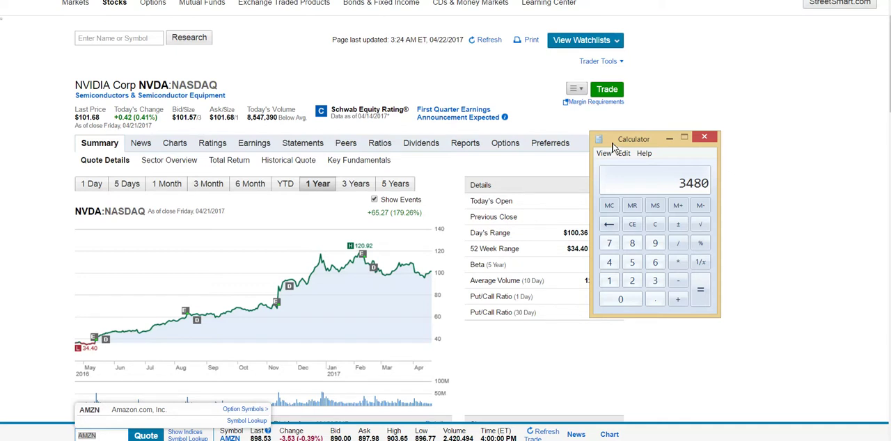
pyautogui.moveTo(613, 146); pyautogui.dragTo(606, 147)
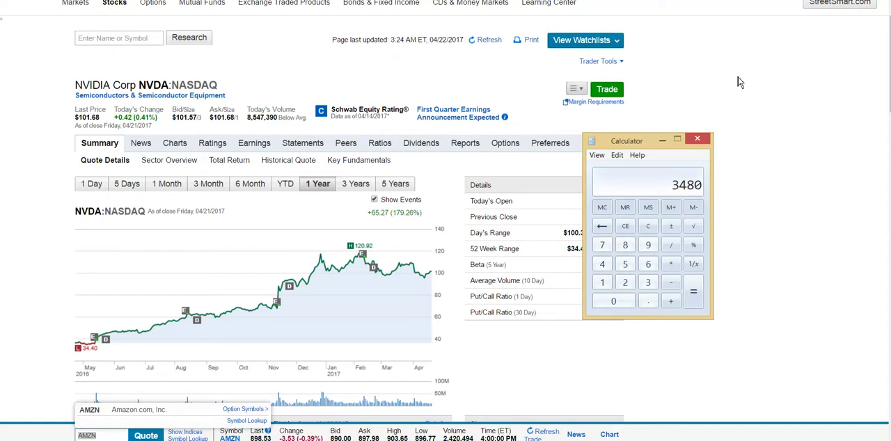
# Step: Clear the display and compute 290 × 120, giving 34800
pyautogui.press('Escape')
pyautogui.write('1000-290*120')
pyautogui.press('Return')
# Step: Try amounts 5000, 10000 and 1000, clearing each, then close the calculator
pyautogui.press('Escape')
pyautogui.write('5000')
pyautogui.press('+')
pyautogui.write('1000')
pyautogui.write('0')
pyautogui.press('Escape')
pyautogui.write('5000')
pyautogui.press('Escape')
pyautogui.write('10000')
pyautogui.press('Escape')
pyautogui.write('5')
pyautogui.write('000')
pyautogui.press('Escape')
pyautogui.write('1000')
pyautogui.press('Escape')
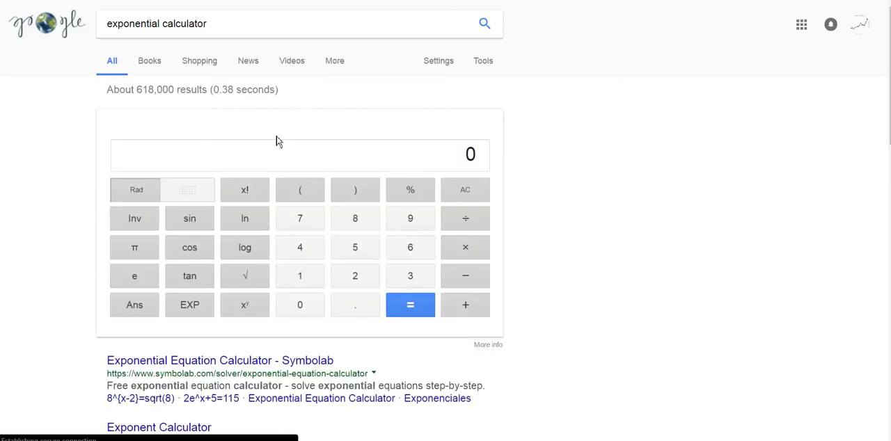
pyautogui.scroll(-2, 272, 99)
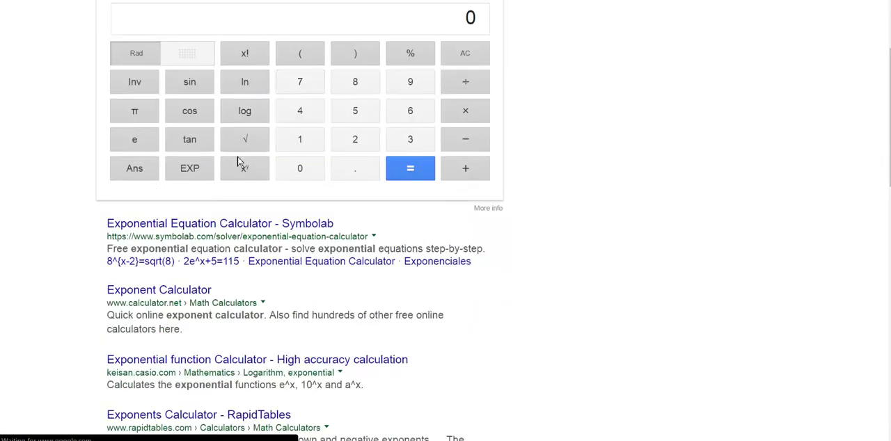
pyautogui.scroll(-1, 271, 277)
pyautogui.scroll(3, 271, 277)
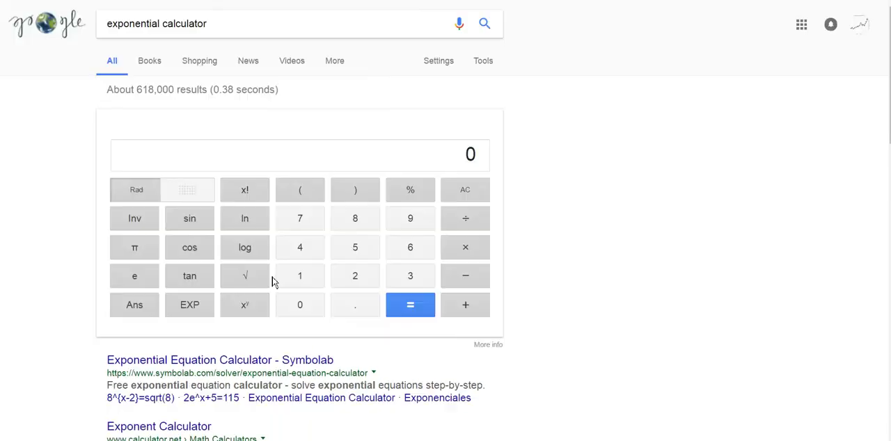
# Step: Search Google for 'exponential growth graph', browse the results, then select the query text
pyautogui.doubleClick(184, 24)
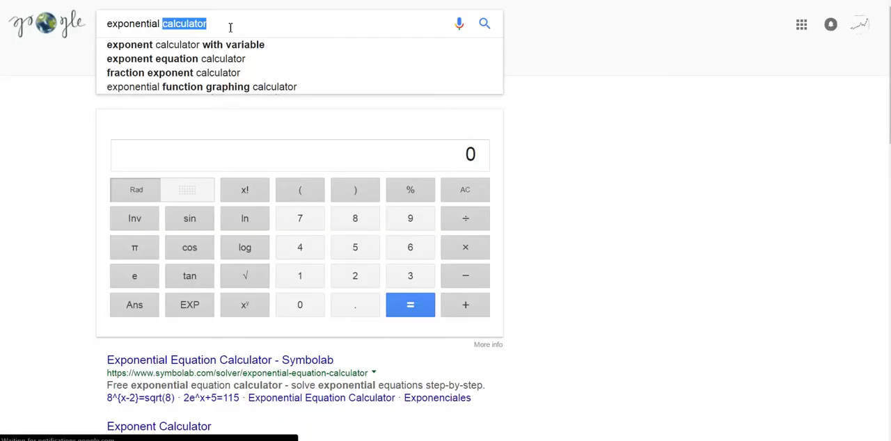
pyautogui.write('growth ')
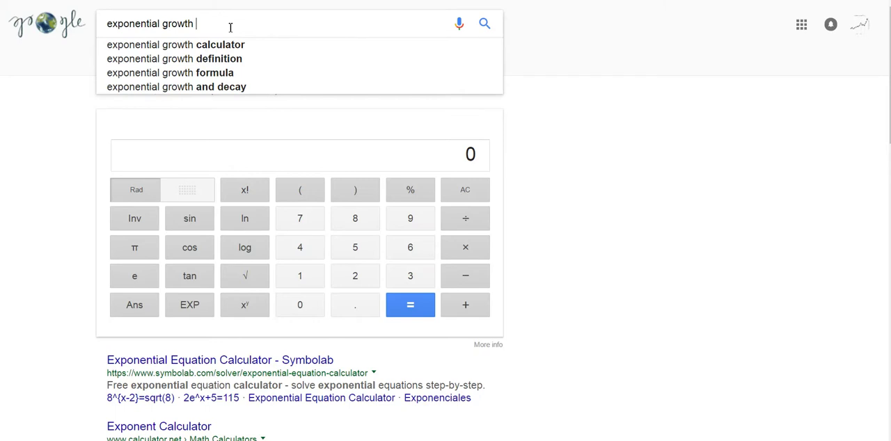
pyautogui.write('calcu')
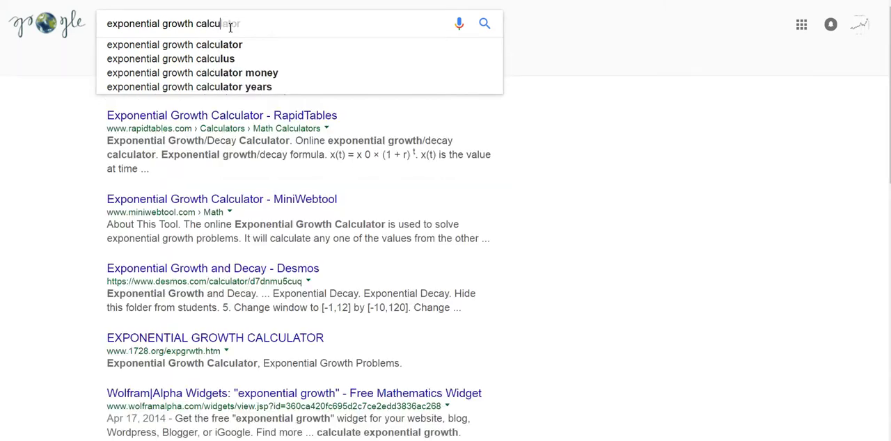
pyautogui.press('BackSpace')
pyautogui.press('BackSpace')
pyautogui.press('BackSpace')
pyautogui.press('BackSpace')
pyautogui.press('BackSpace')
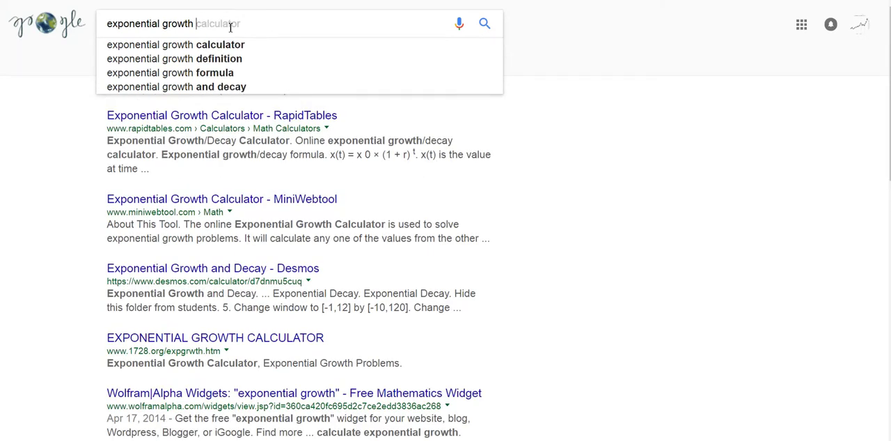
pyautogui.write('graph')
pyautogui.press('Return')
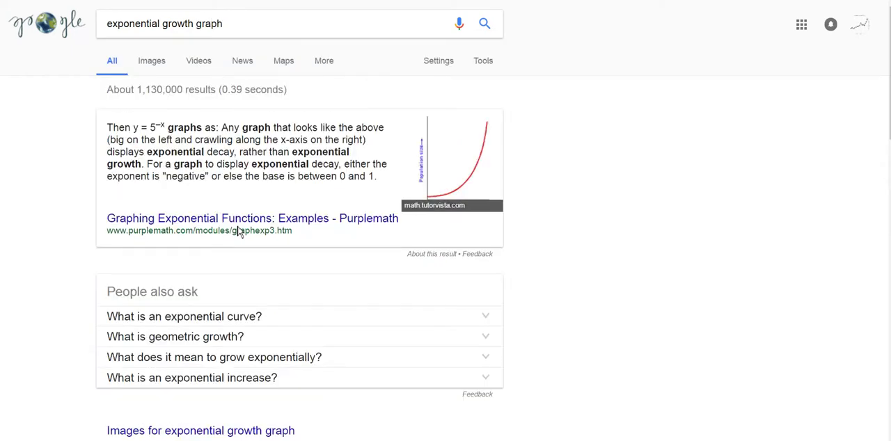
pyautogui.scroll(-5, 239, 231)
pyautogui.scroll(-1, 239, 231)
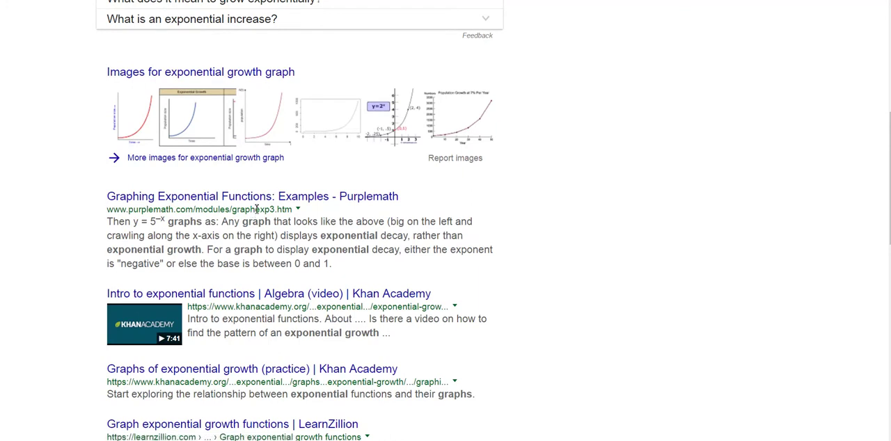
pyautogui.scroll(8, 254, 209)
pyautogui.click(258, 24)
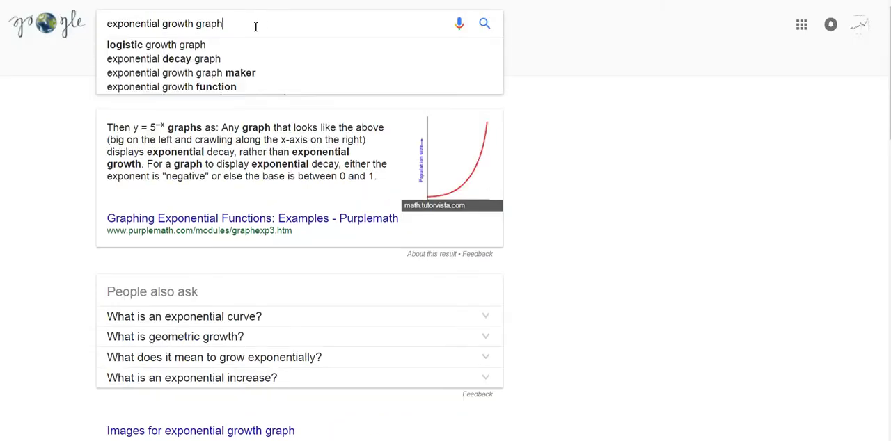
pyautogui.doubleClick(209, 24)
# Step: Search 'compound interest graph' from the suggestions and open the Helpful Calculators result
pyautogui.hotkey('ctrl', 'a')
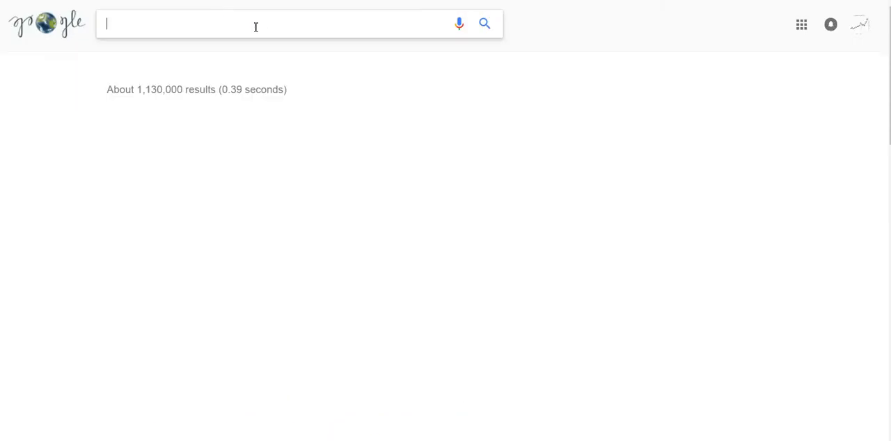
pyautogui.write('compund')
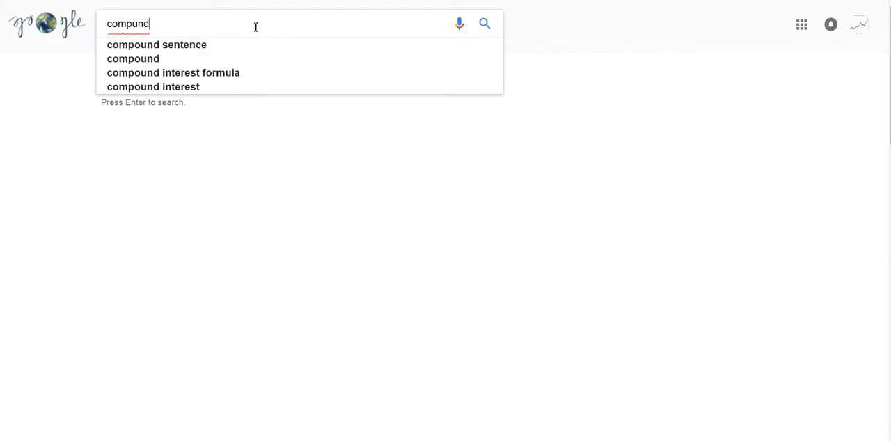
pyautogui.press('BackSpace')
pyautogui.press('BackSpace')
pyautogui.press('BackSpace')
pyautogui.write('ound interest')
pyautogui.press('Down')
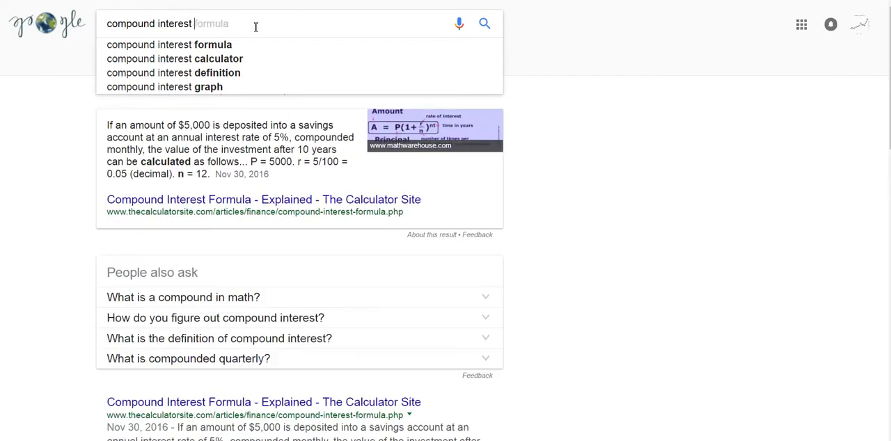
pyautogui.press('Down')
pyautogui.press('Down')
pyautogui.press('Down')
pyautogui.press('Return')
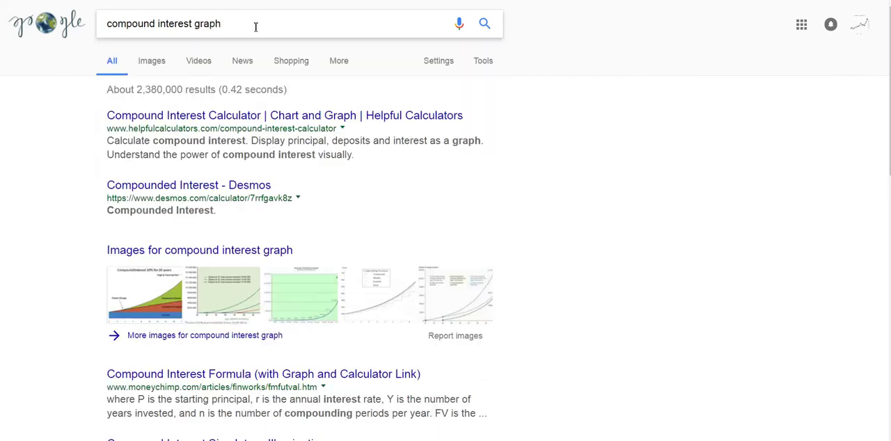
pyautogui.click(235, 117)
pyautogui.scroll(-2, 264, 167)
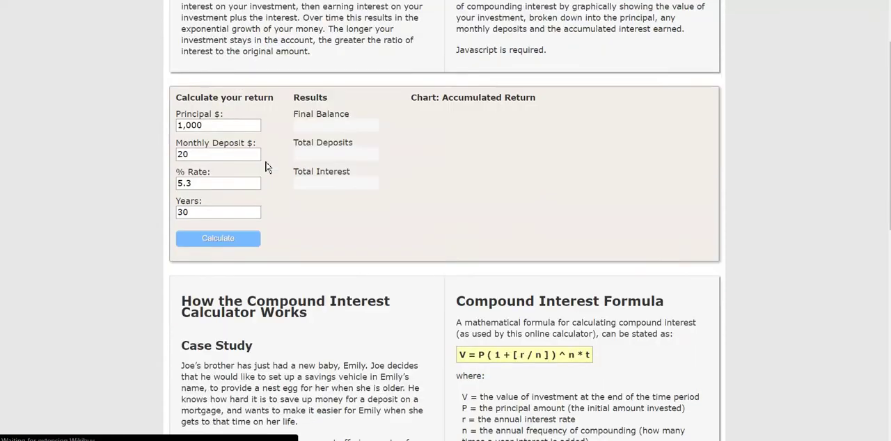
pyautogui.scroll(-1, 264, 167)
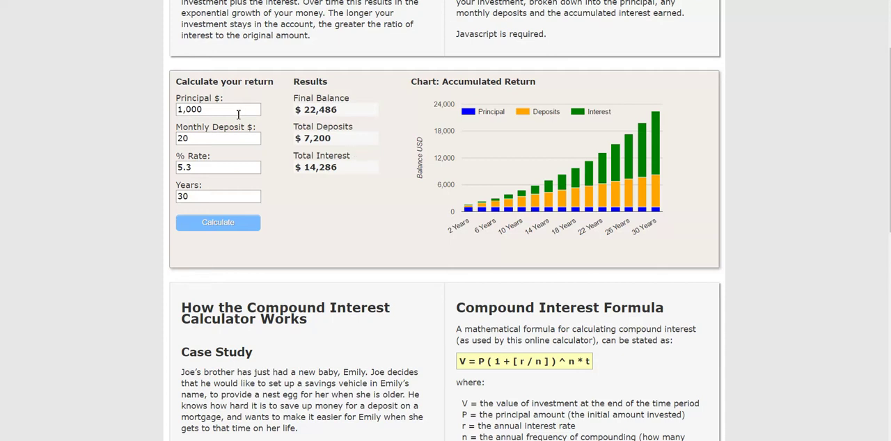
# Step: Select the 1,000 principal, then replace the 5.3 rate with 20
pyautogui.moveTo(220, 110); pyautogui.dragTo(173, 109)
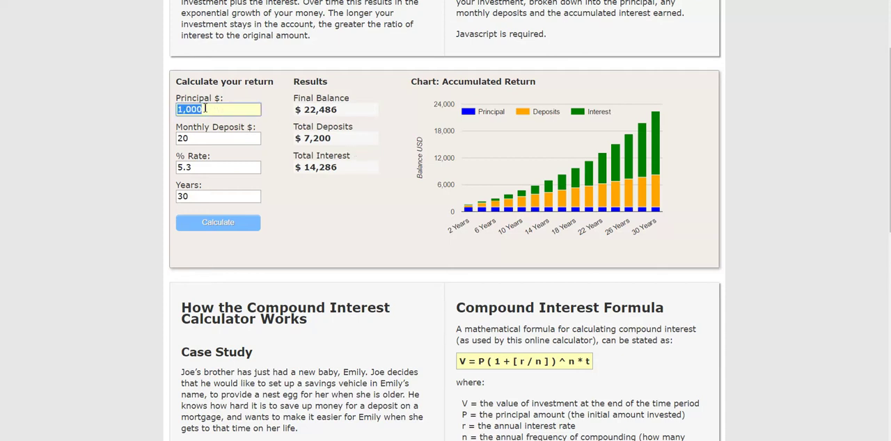
pyautogui.moveTo(201, 167); pyautogui.dragTo(175, 167)
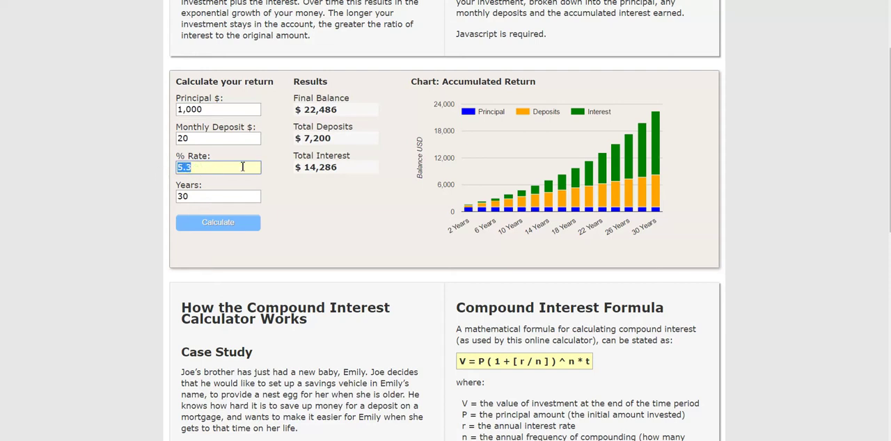
pyautogui.write('20')
# Step: Calculate at 20% and highlight the $843,521 final balance
pyautogui.click(119, 206)
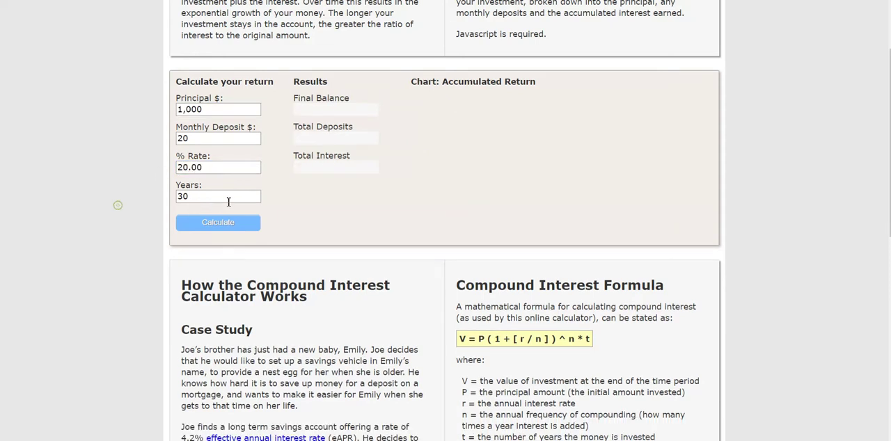
pyautogui.click(227, 222)
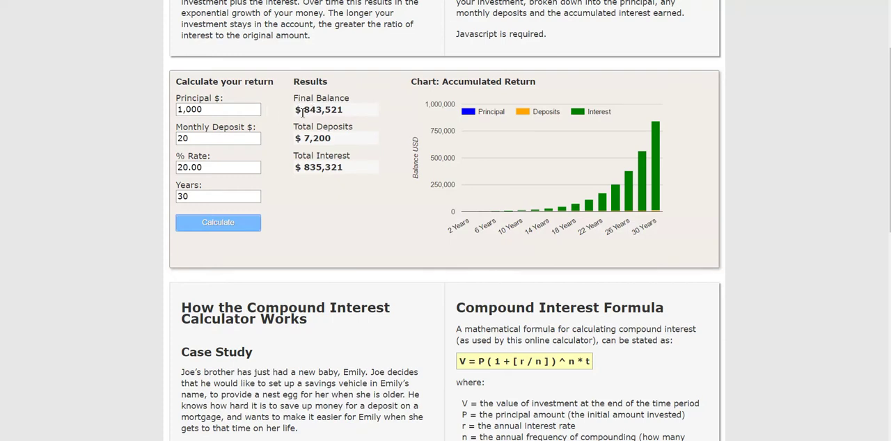
pyautogui.moveTo(302, 110); pyautogui.dragTo(344, 110)
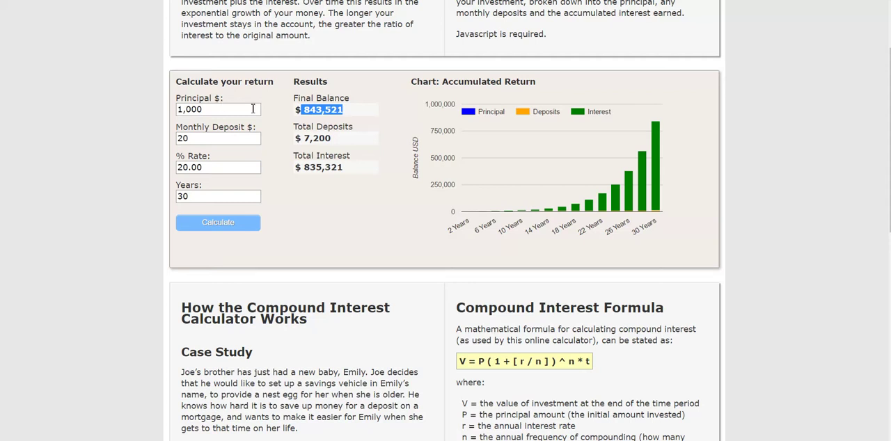
# Step: Change the principal to 5,000 and recalculate for a $2,379,377 final balance
pyautogui.doubleClick(213, 136)
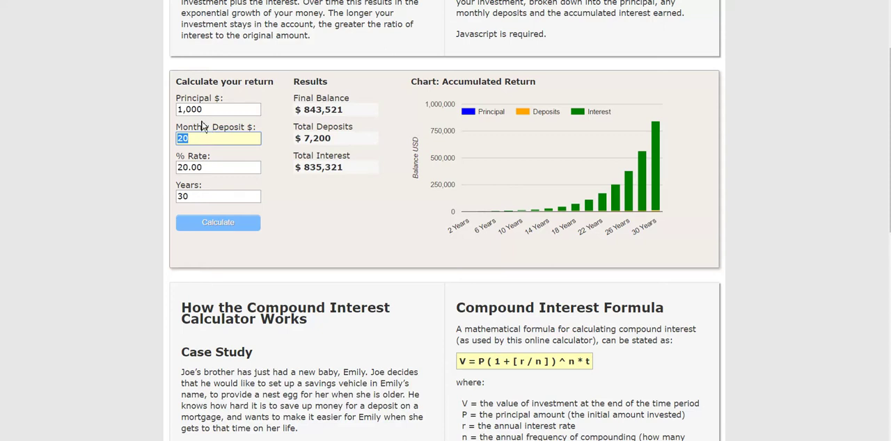
pyautogui.doubleClick(212, 112)
pyautogui.write('5000')
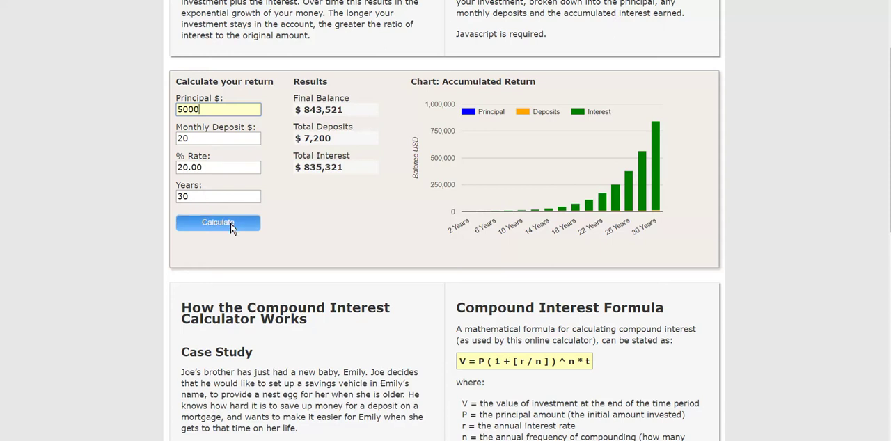
pyautogui.click(232, 227)
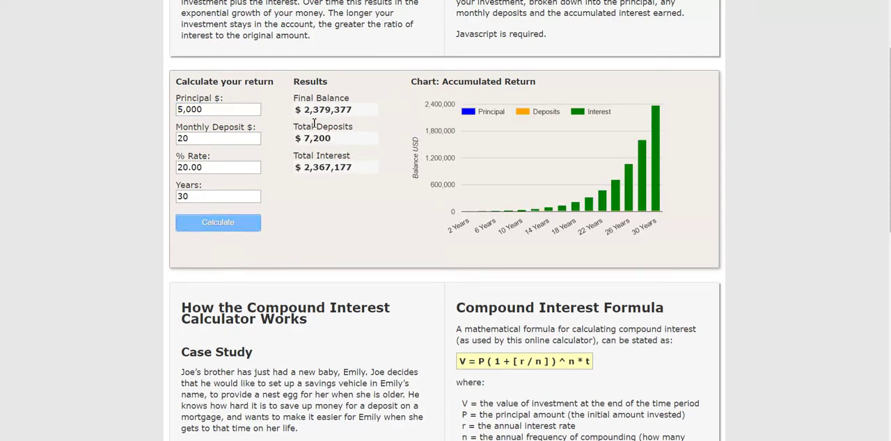